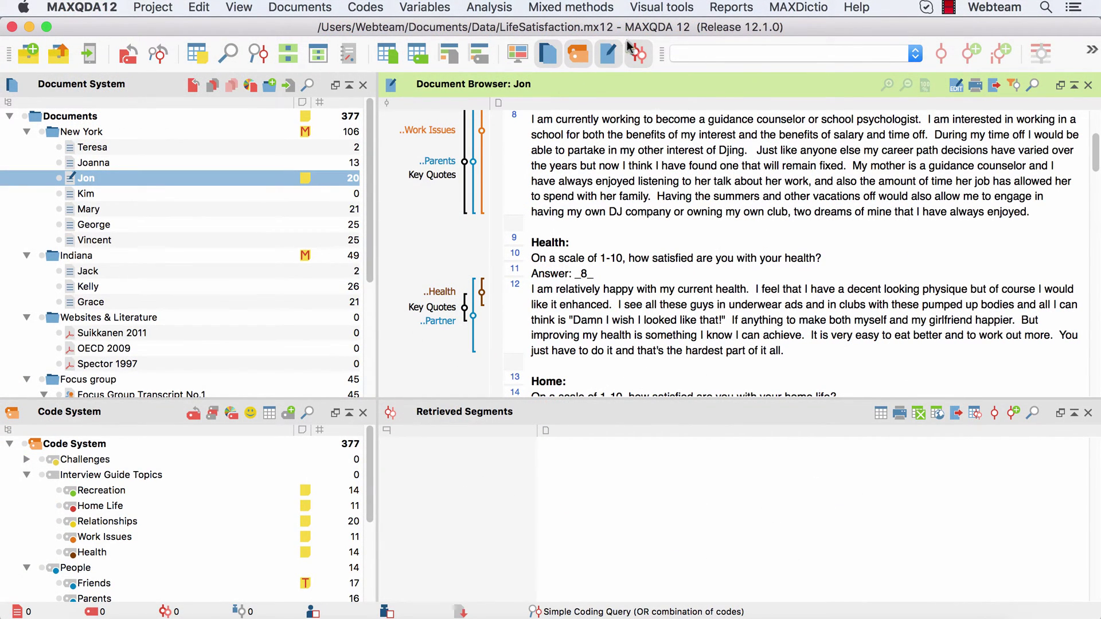
Open MAXMaps from the Visual tools menu and expand the New map options
click(660, 8)
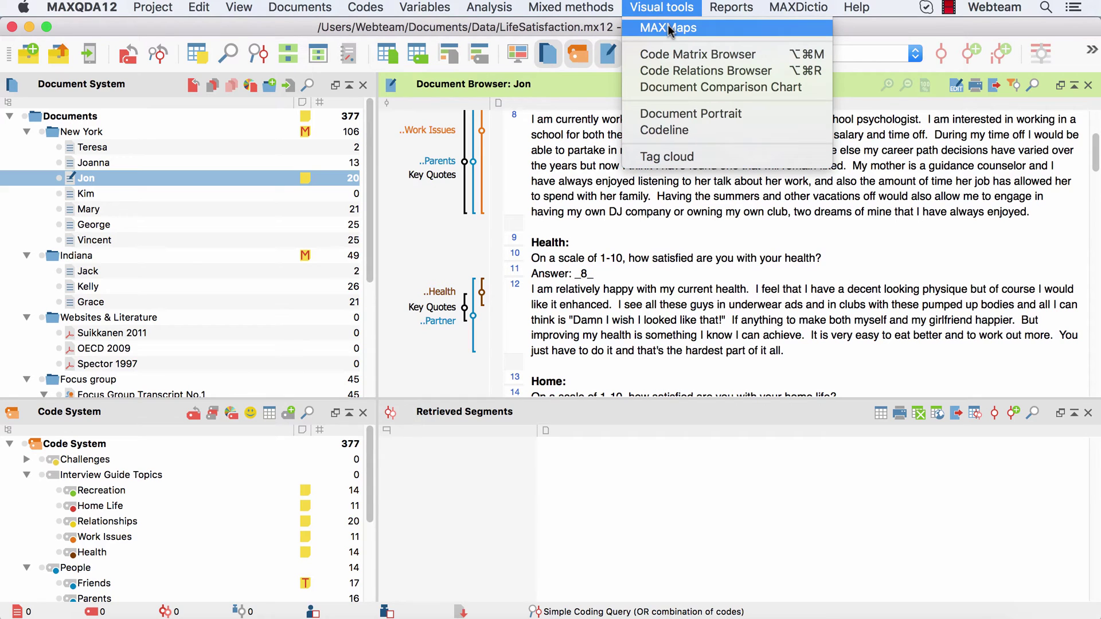
click(669, 29)
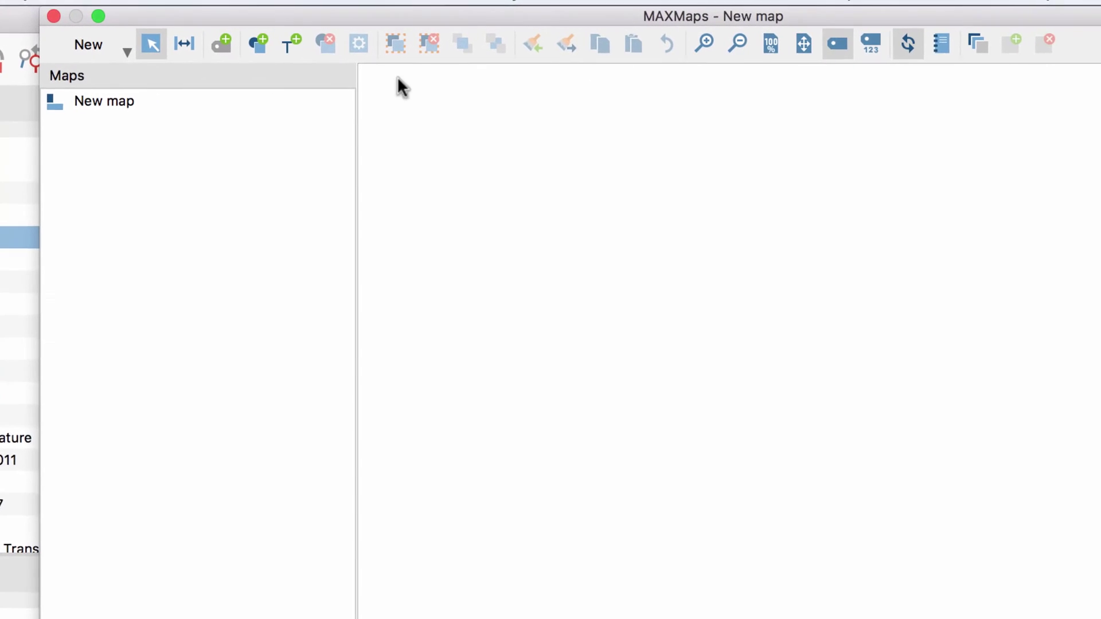
click(102, 48)
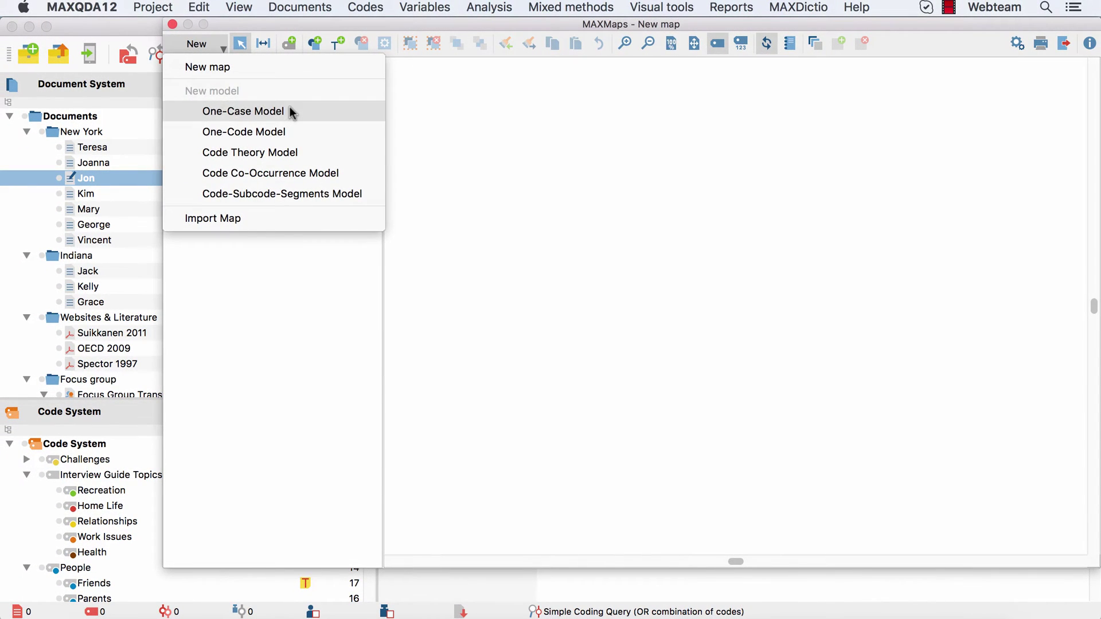
Build a One-Case Model of the New York interview with all four memo types and 5 segments max
click(290, 111)
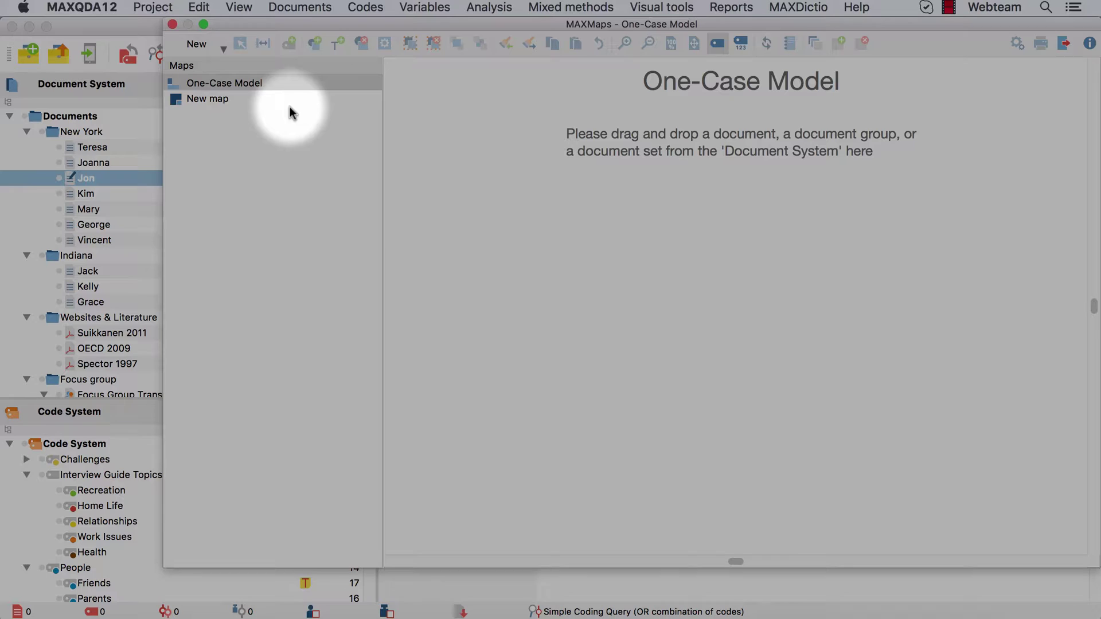
drag(98, 176, 730, 332)
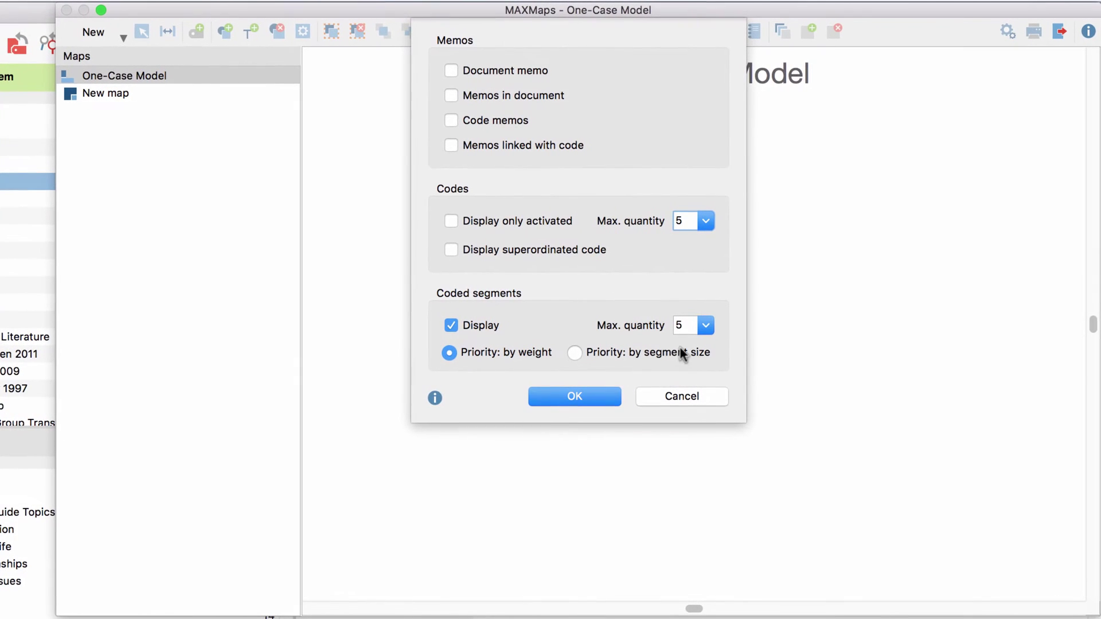
click(450, 70)
click(452, 95)
click(451, 120)
click(452, 145)
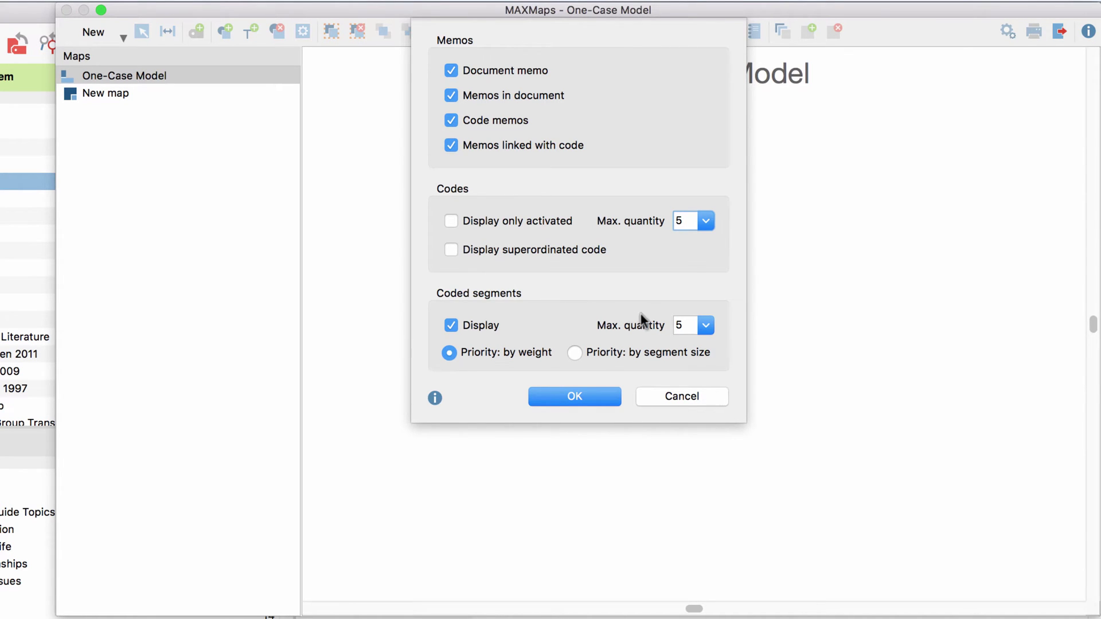
click(701, 325)
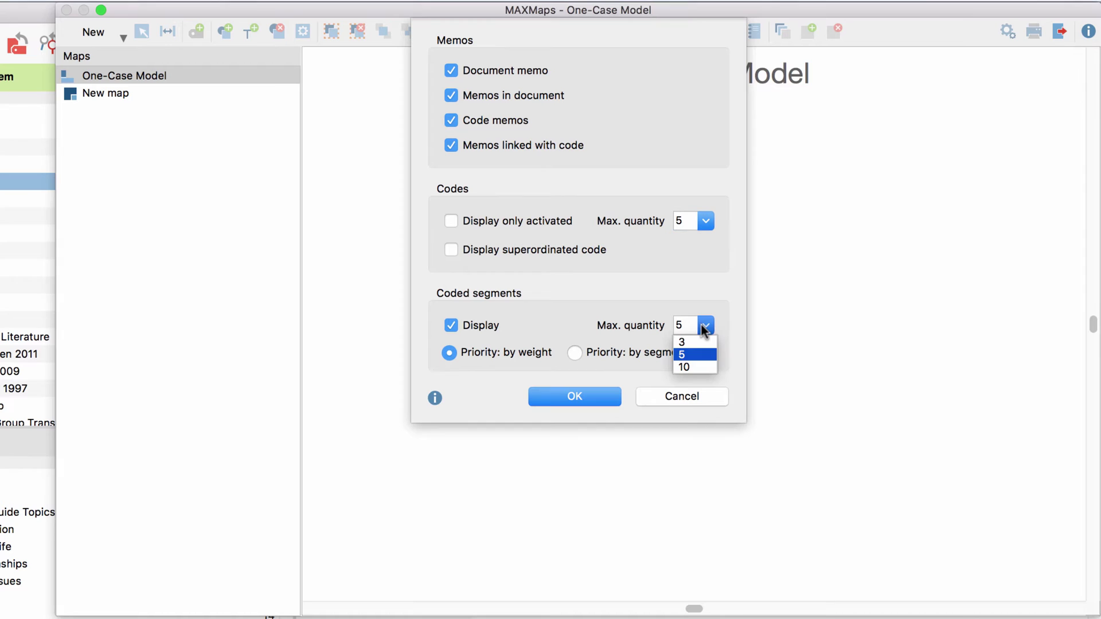
click(701, 352)
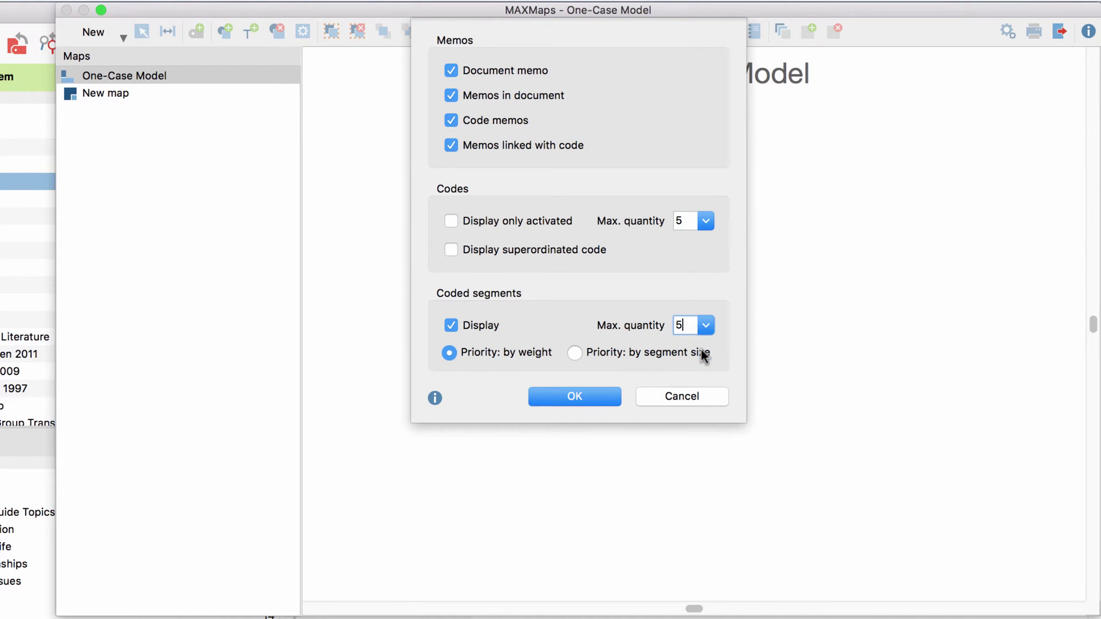
click(609, 396)
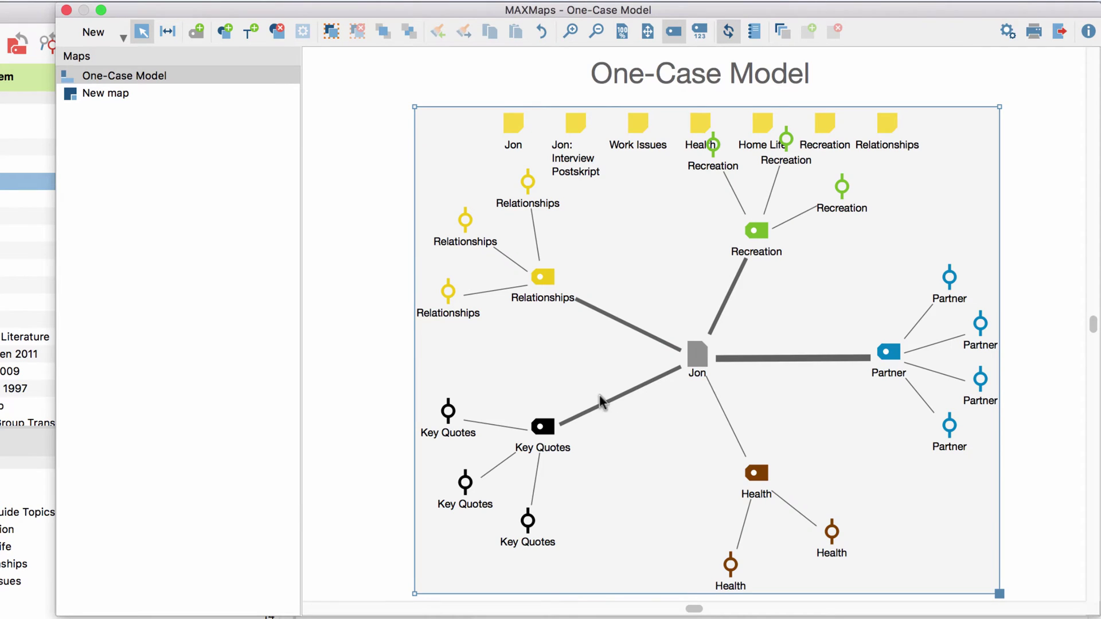
Zoom out, raise the map title and memo row, and add the New York group icon
click(398, 319)
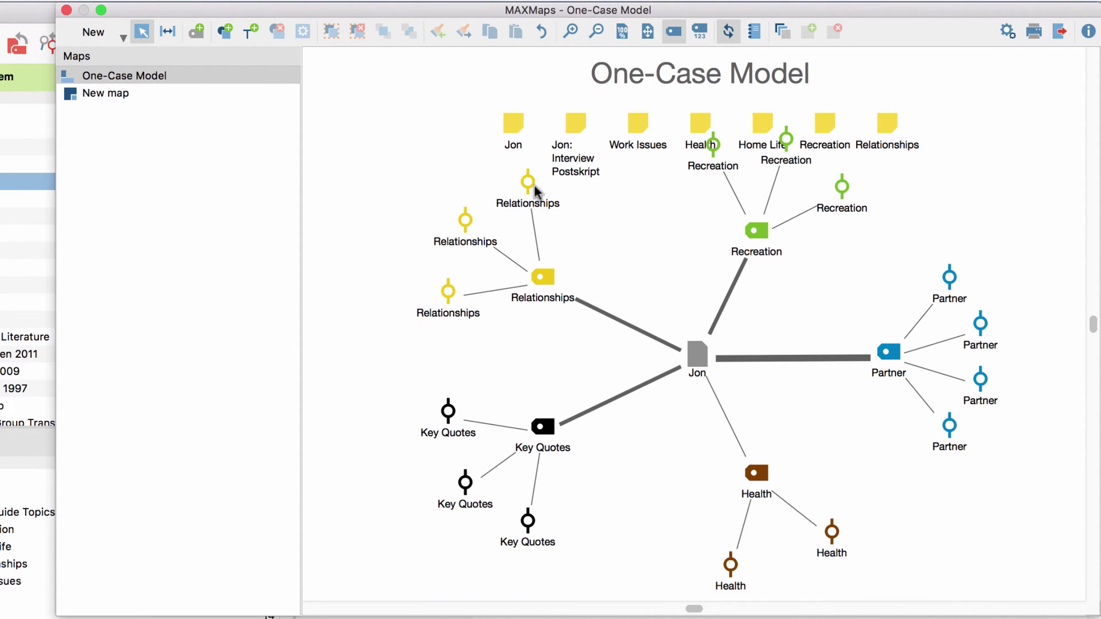
click(598, 34)
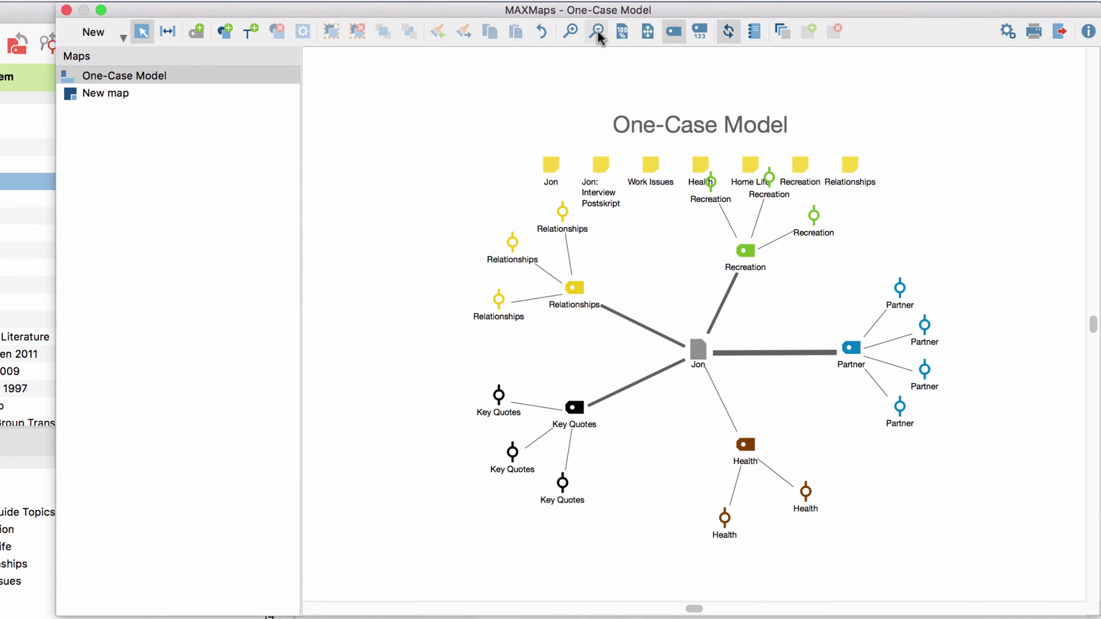
drag(537, 81, 861, 105)
click(885, 143)
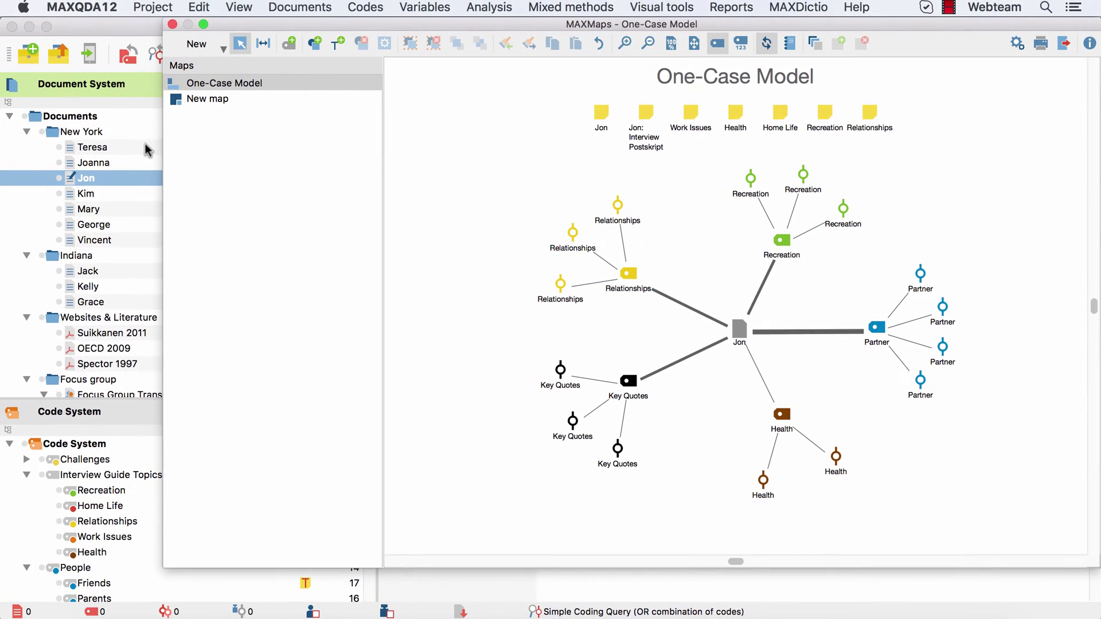
drag(76, 133, 781, 301)
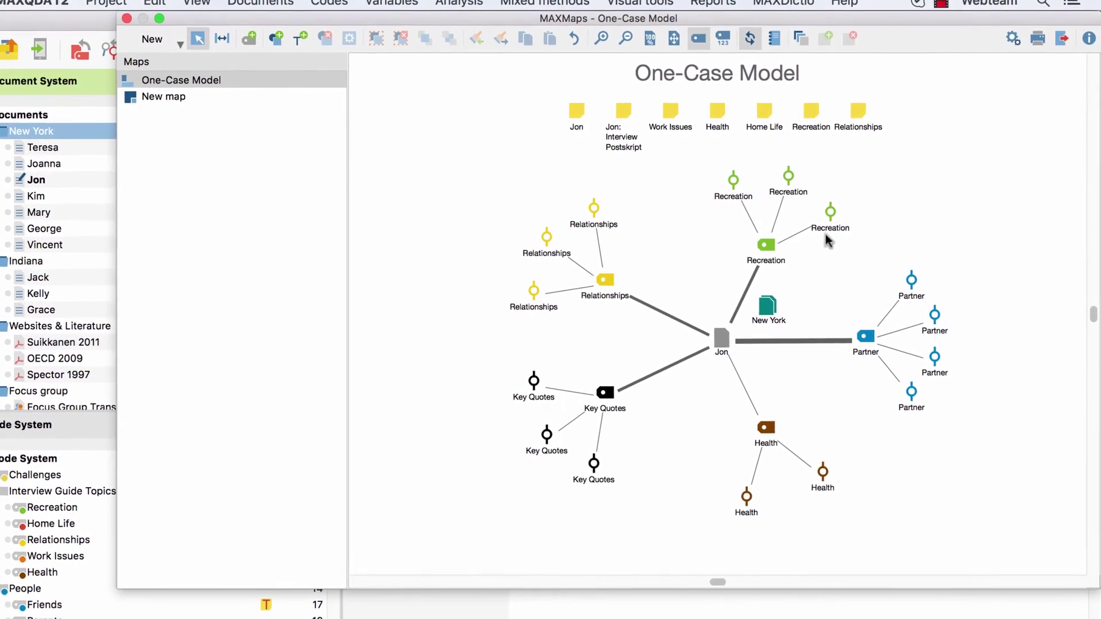
Label one Recreation coded segment with its coded text and shift it to the right
right_click(827, 240)
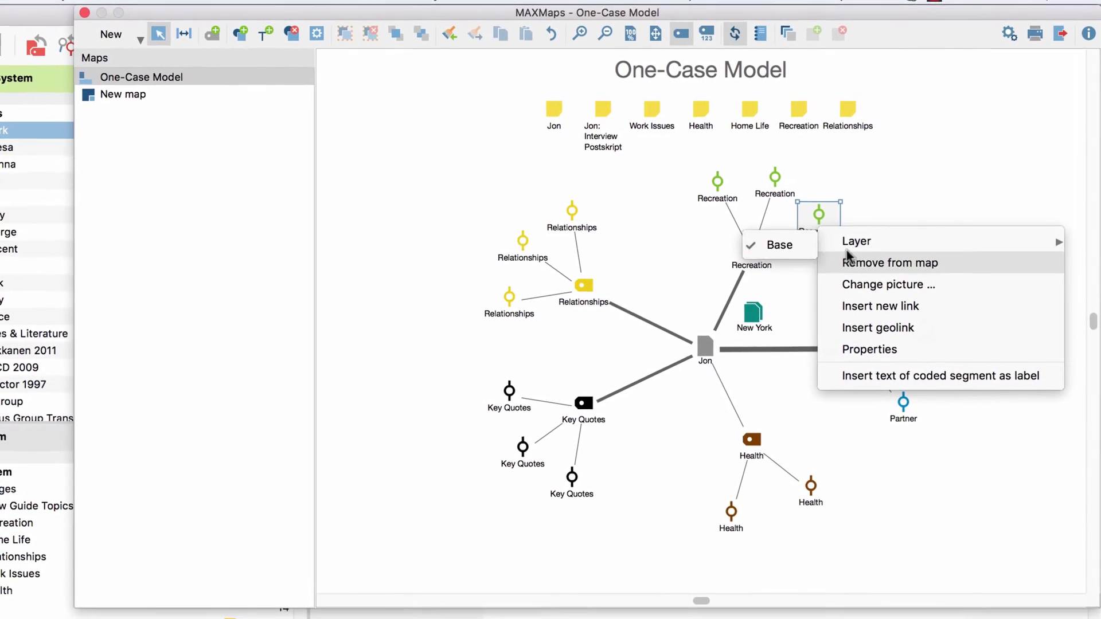
click(866, 382)
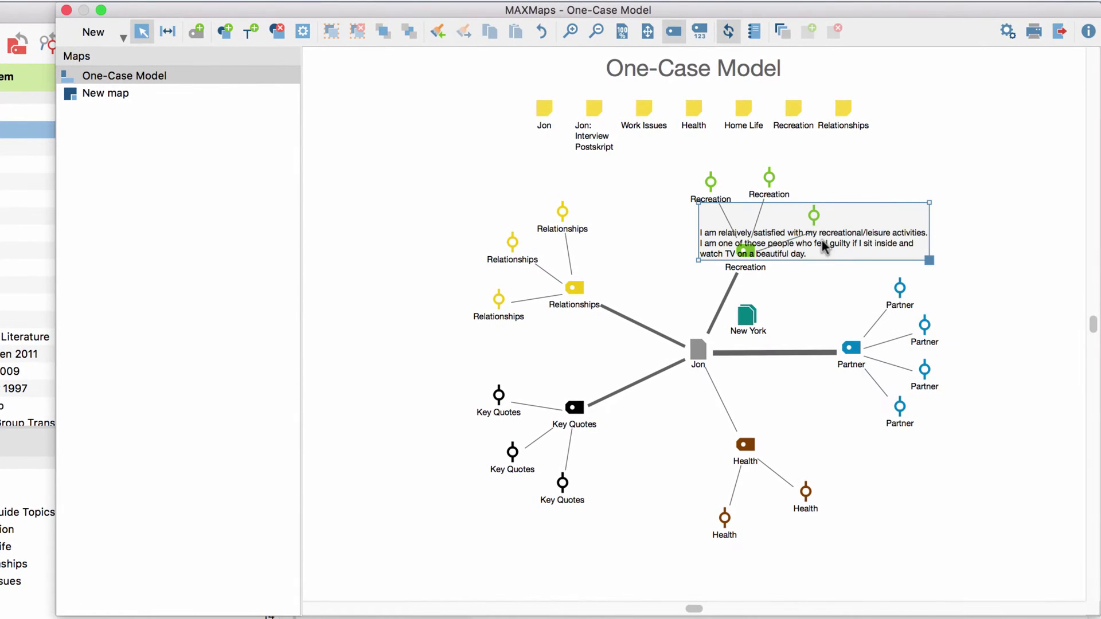
drag(826, 244, 942, 240)
click(863, 286)
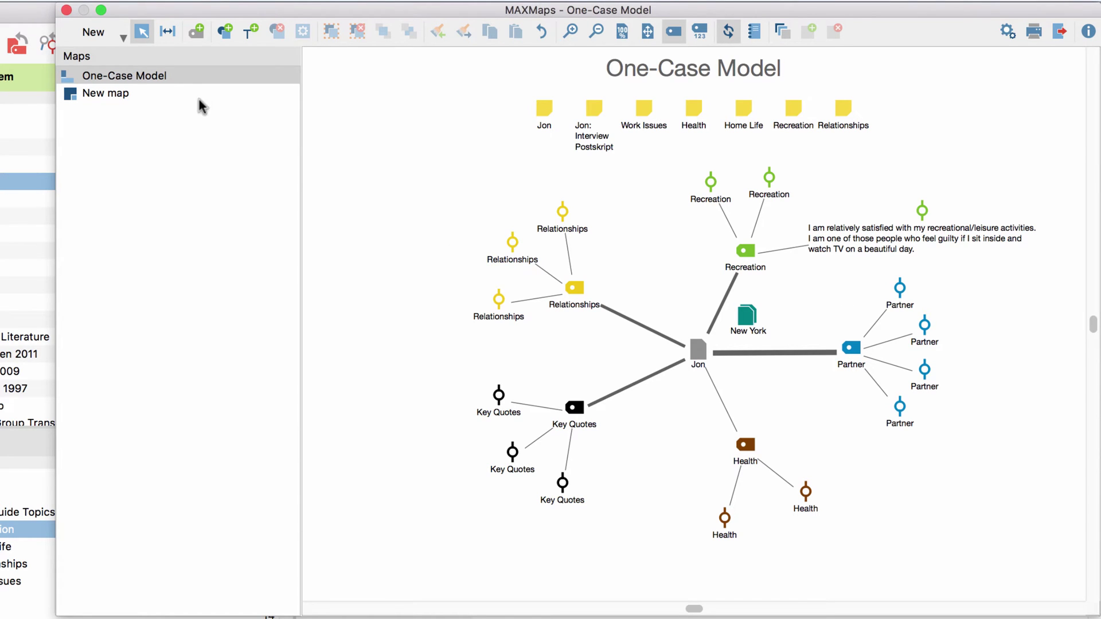
click(123, 38)
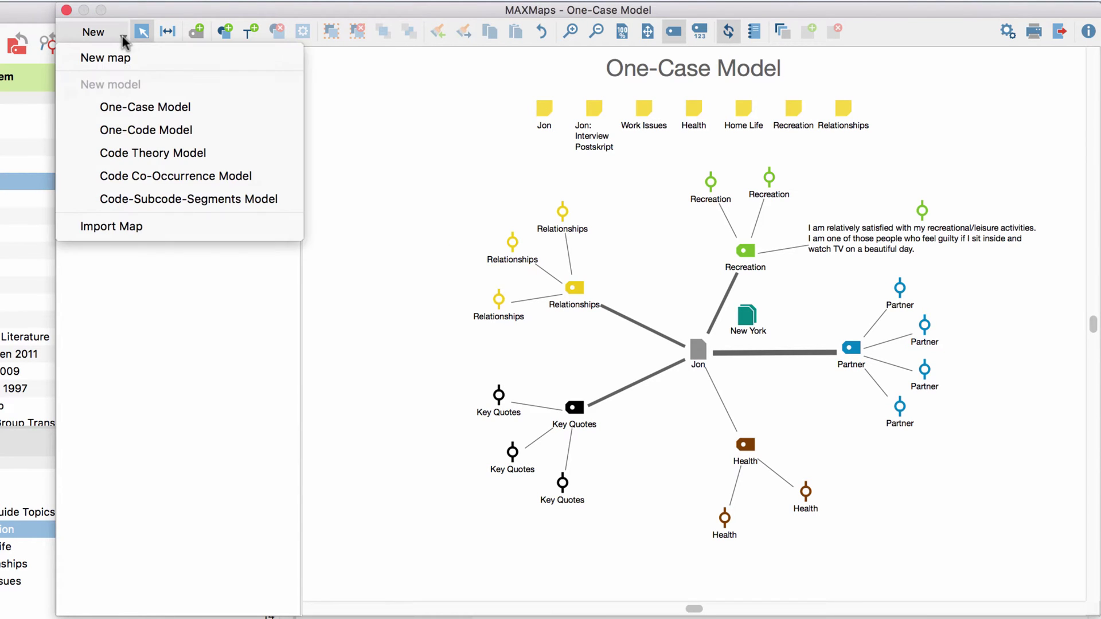
Create a One-Code Model for the Recreation code with memos displayed and a limit of 5
click(158, 132)
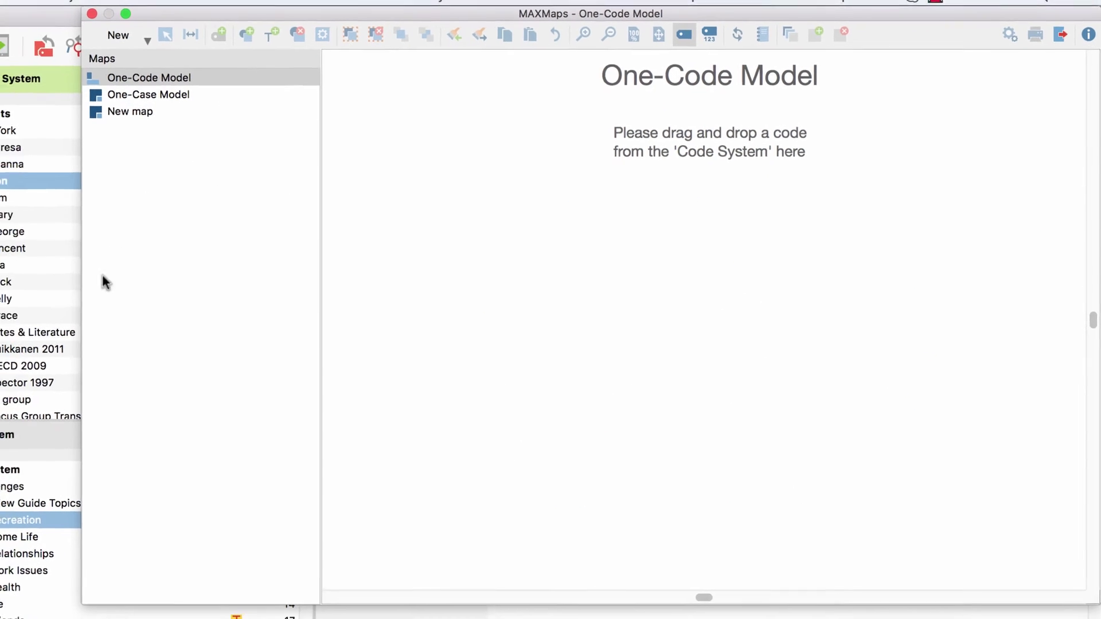
drag(2, 516, 11, 521)
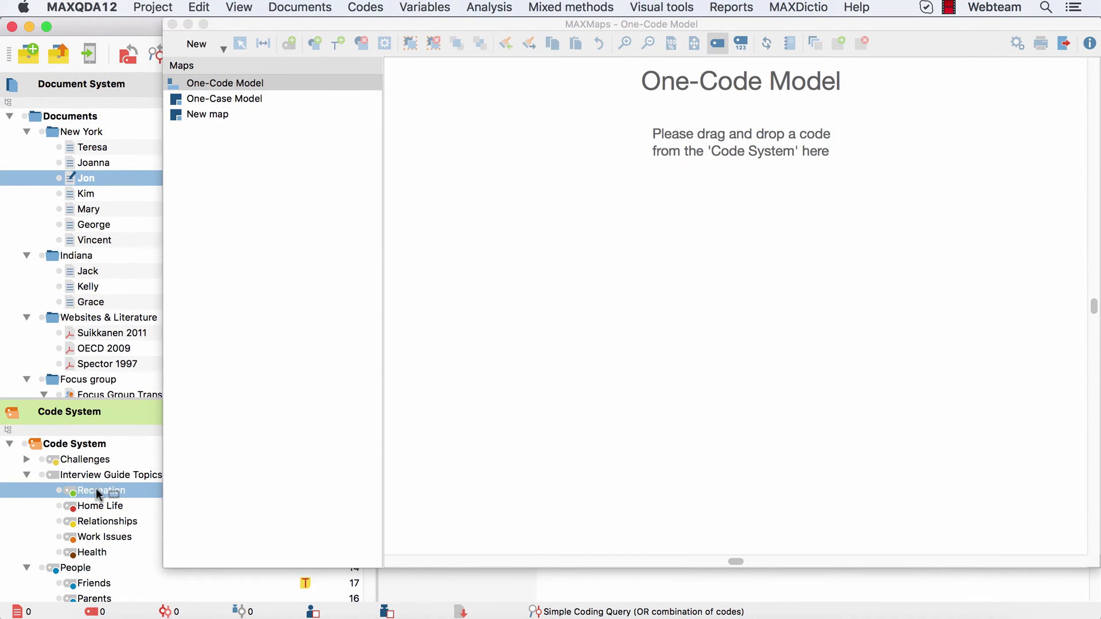
drag(97, 493, 644, 373)
drag(713, 301, 713, 302)
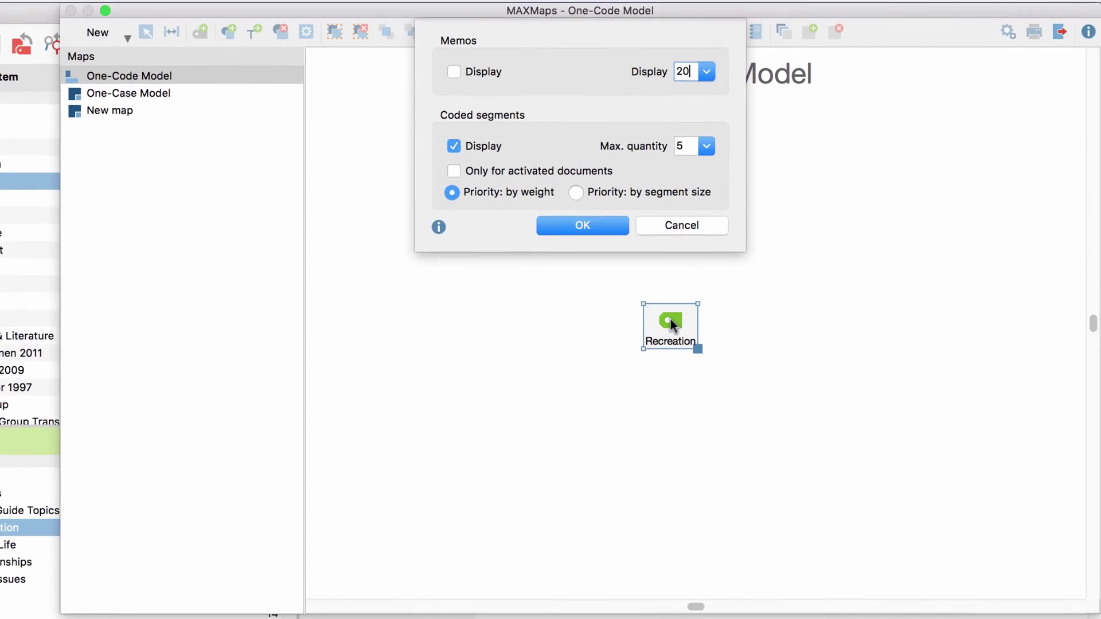
click(454, 71)
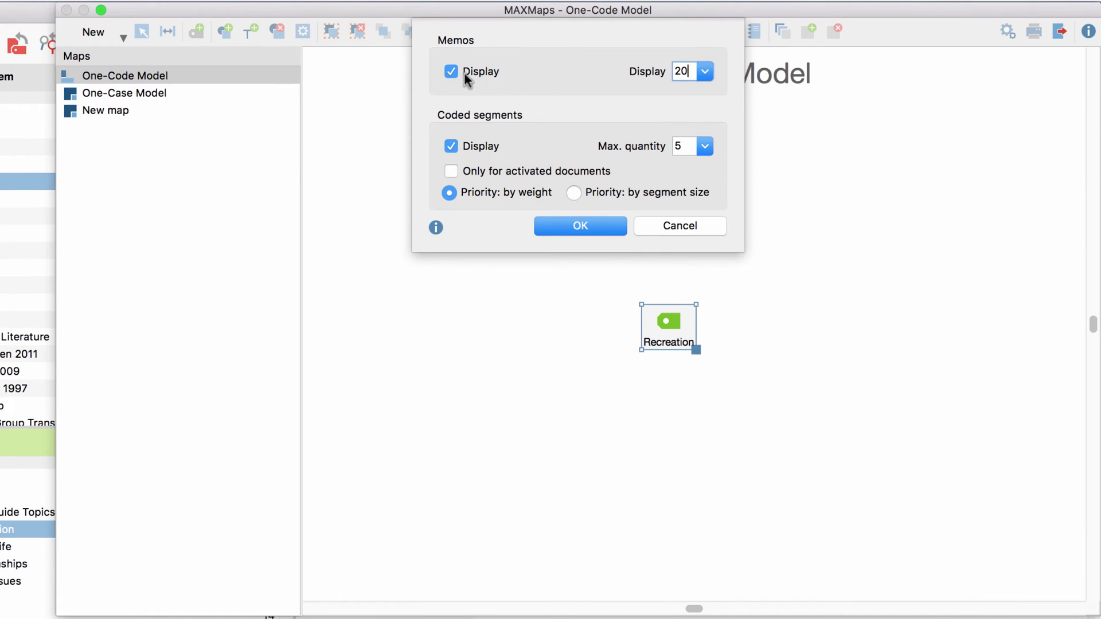
click(706, 71)
click(704, 83)
click(609, 224)
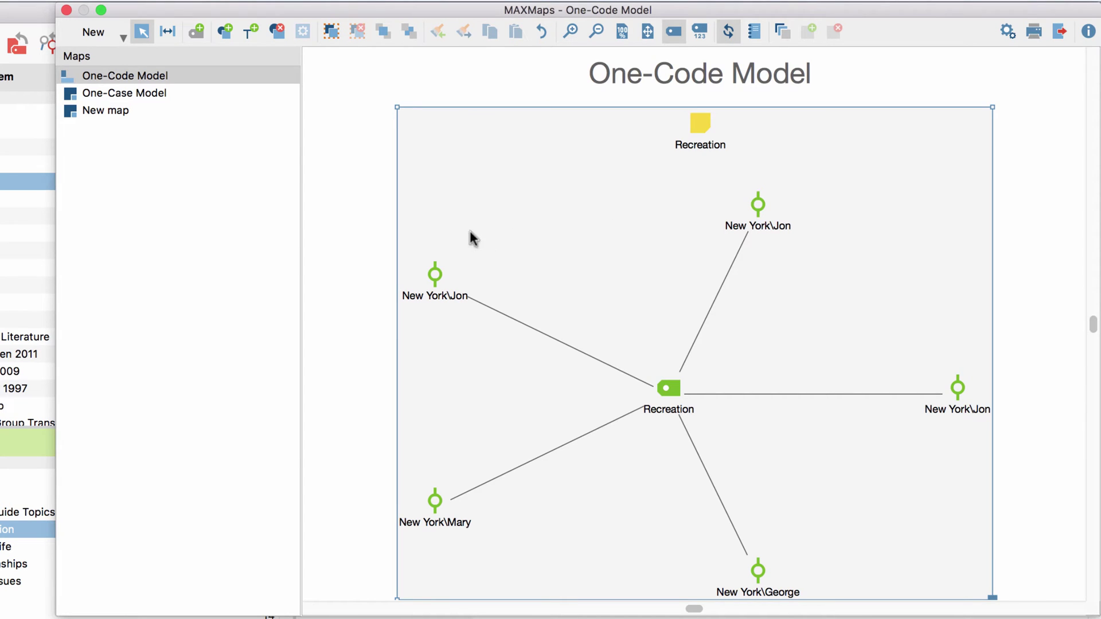
Replace the labels of both New York\Jon segment nodes with their full coded text
click(378, 202)
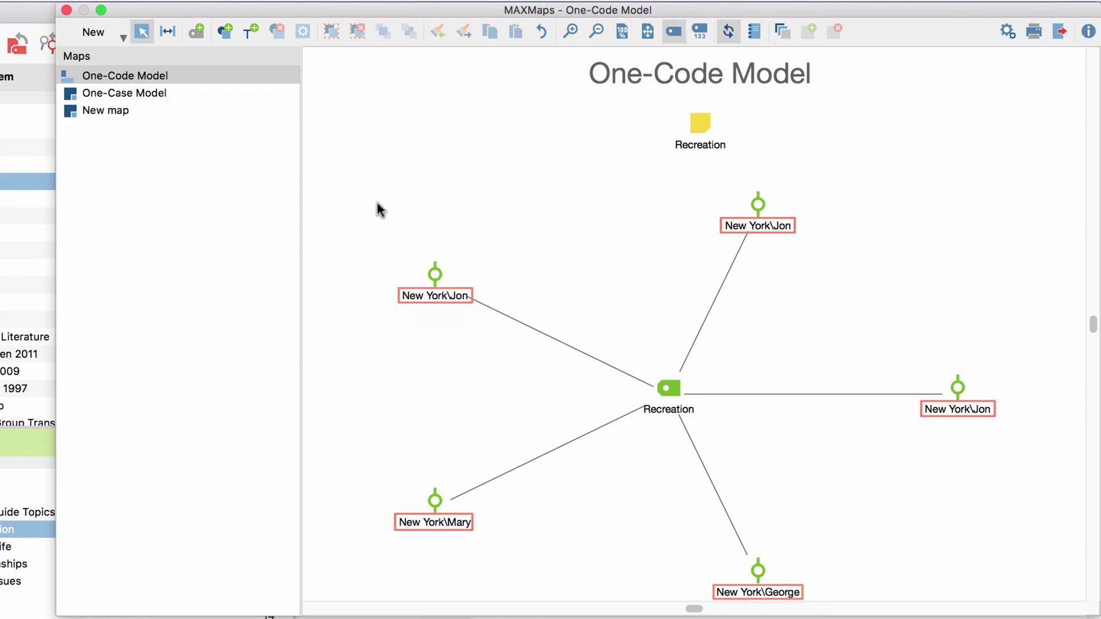
right_click(434, 277)
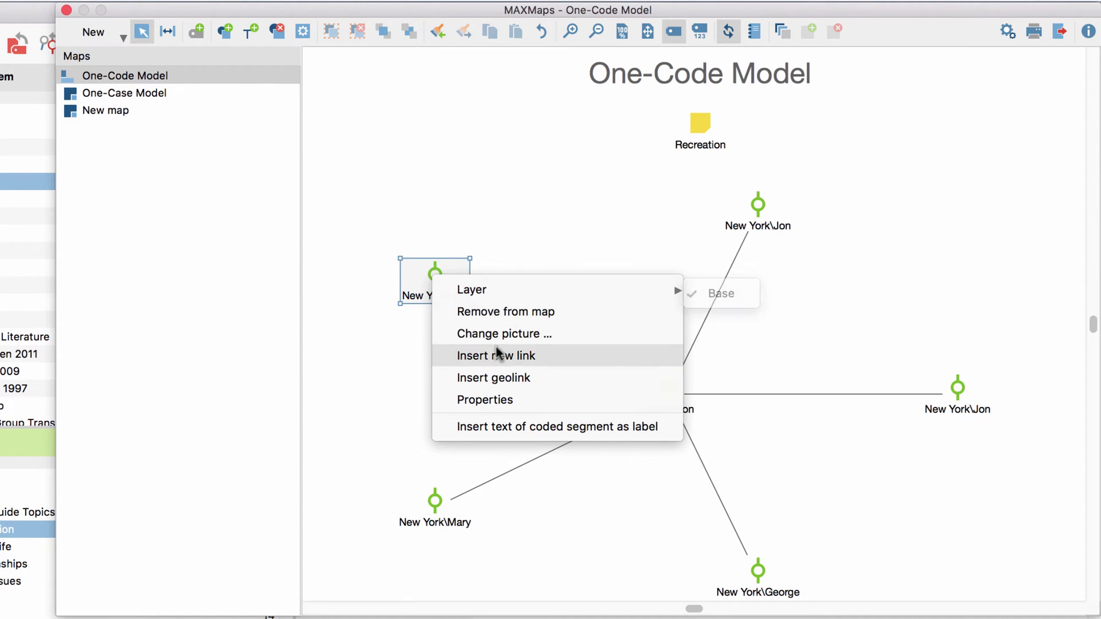
click(508, 428)
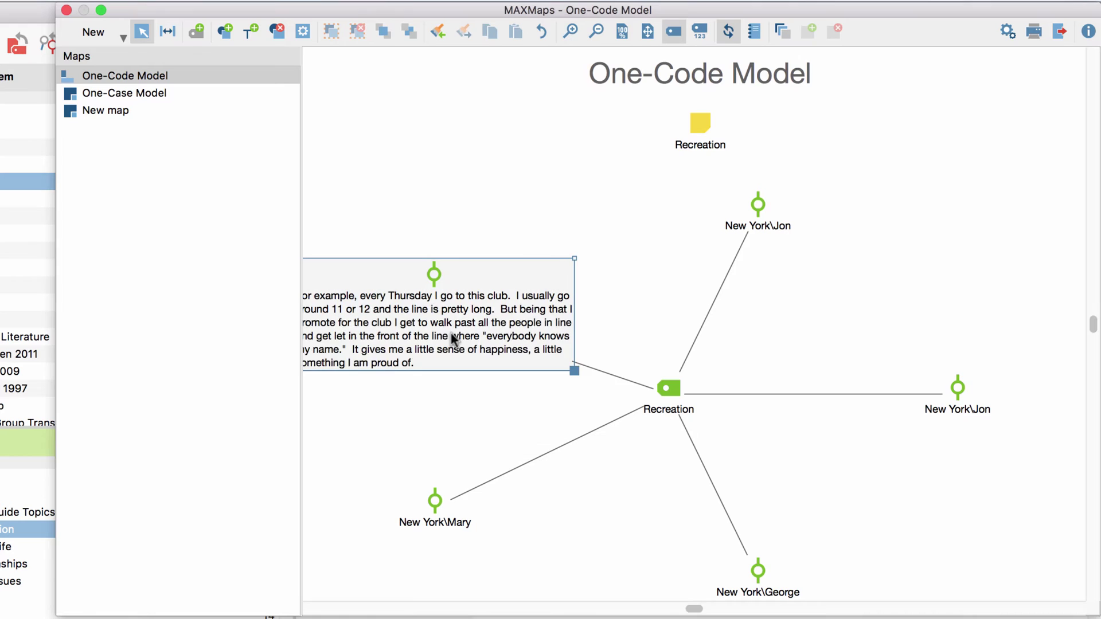
click(492, 338)
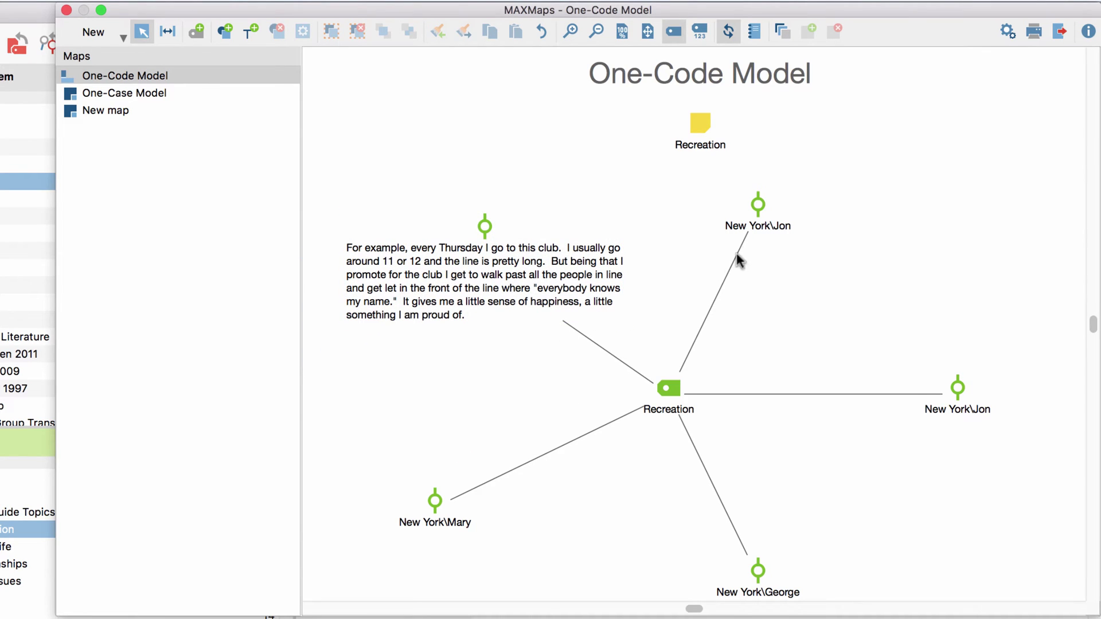
right_click(777, 224)
click(828, 372)
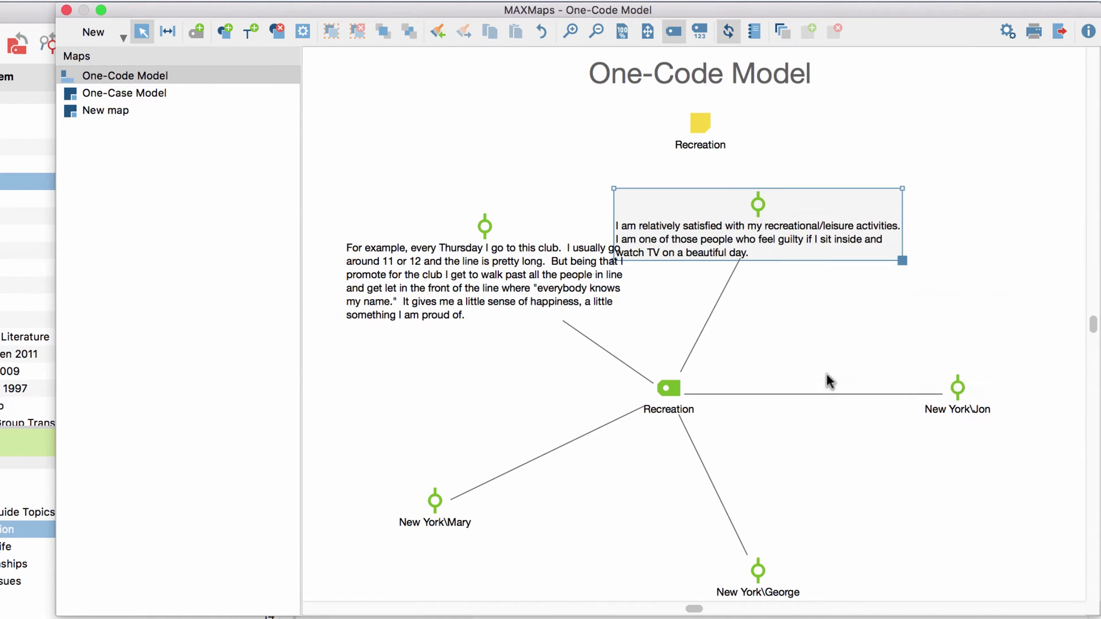
click(887, 304)
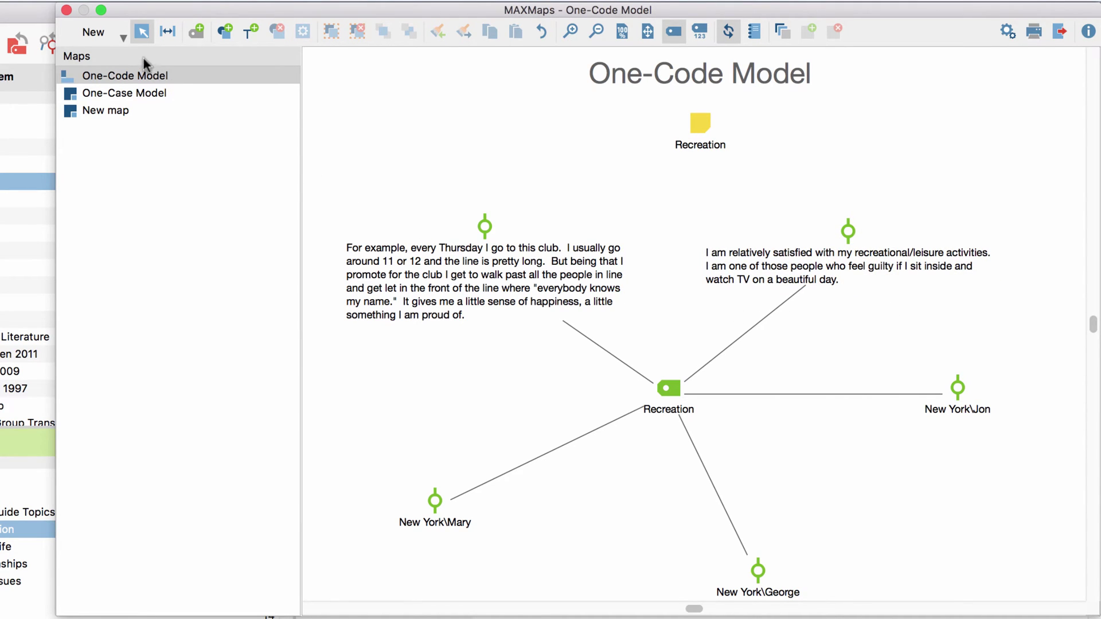
click(115, 36)
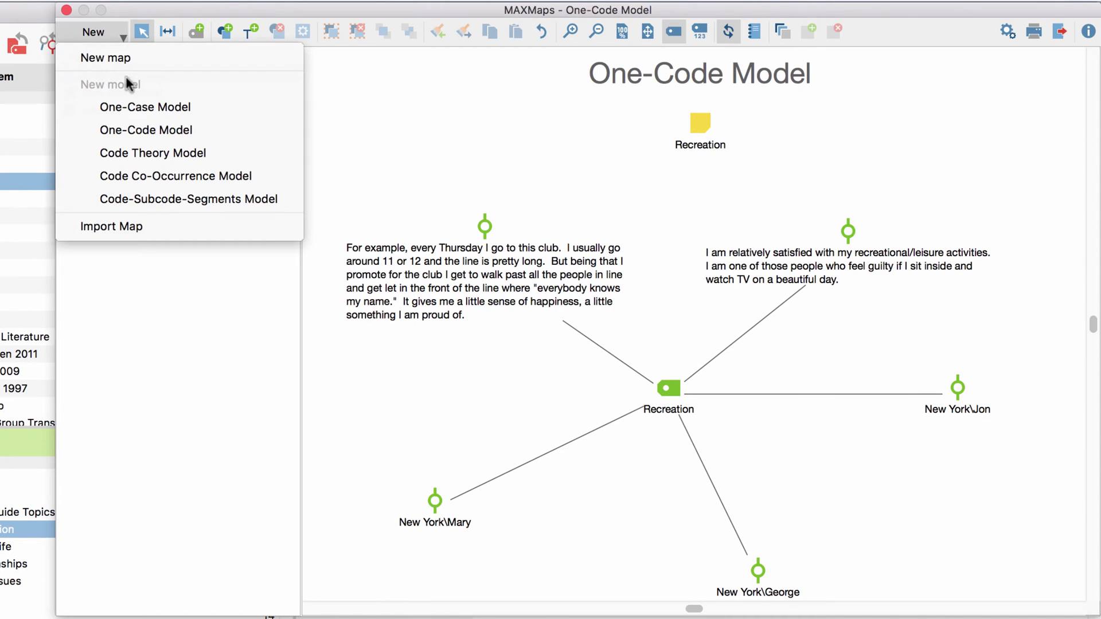
Generate a Code Theory Model for Interview Guide Topics with the default memo and subcode options
click(210, 152)
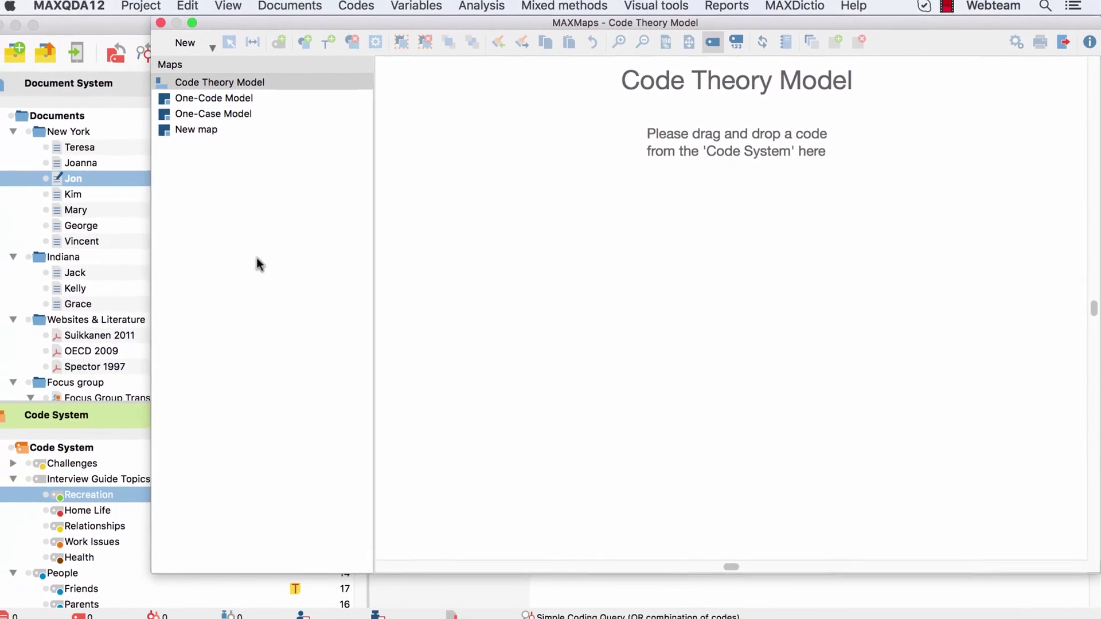
click(79, 478)
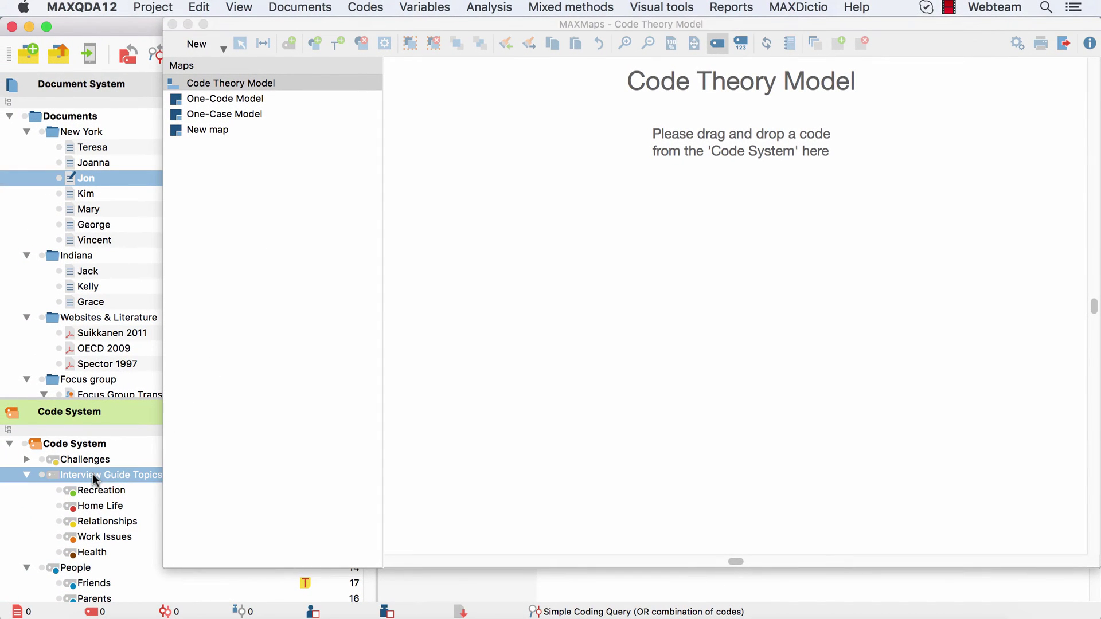
drag(92, 474, 299, 467)
drag(704, 315, 720, 301)
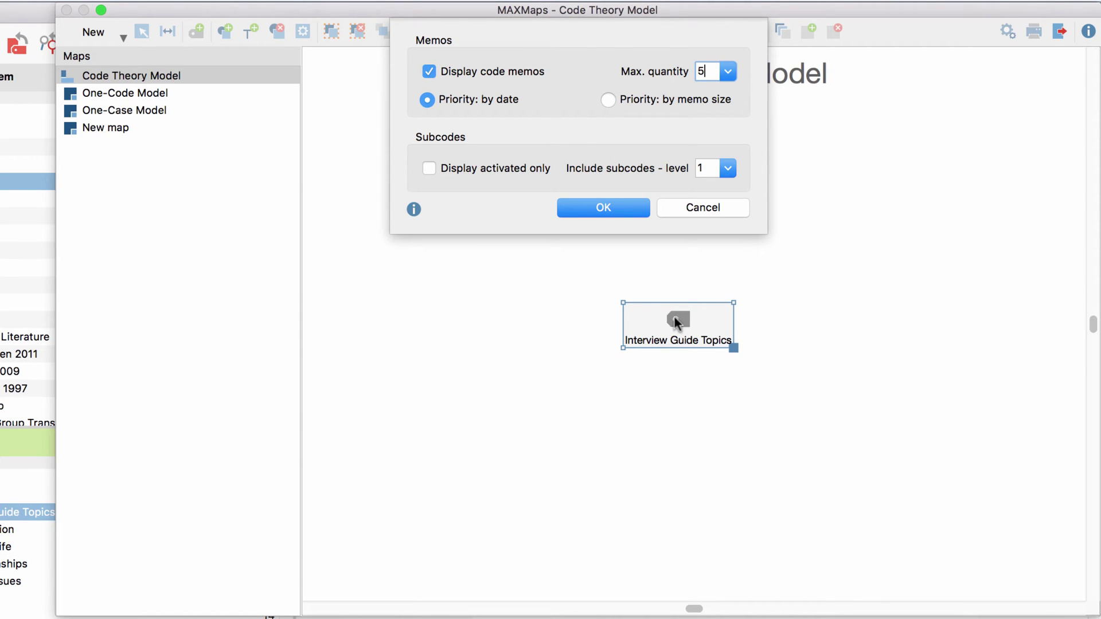
click(604, 207)
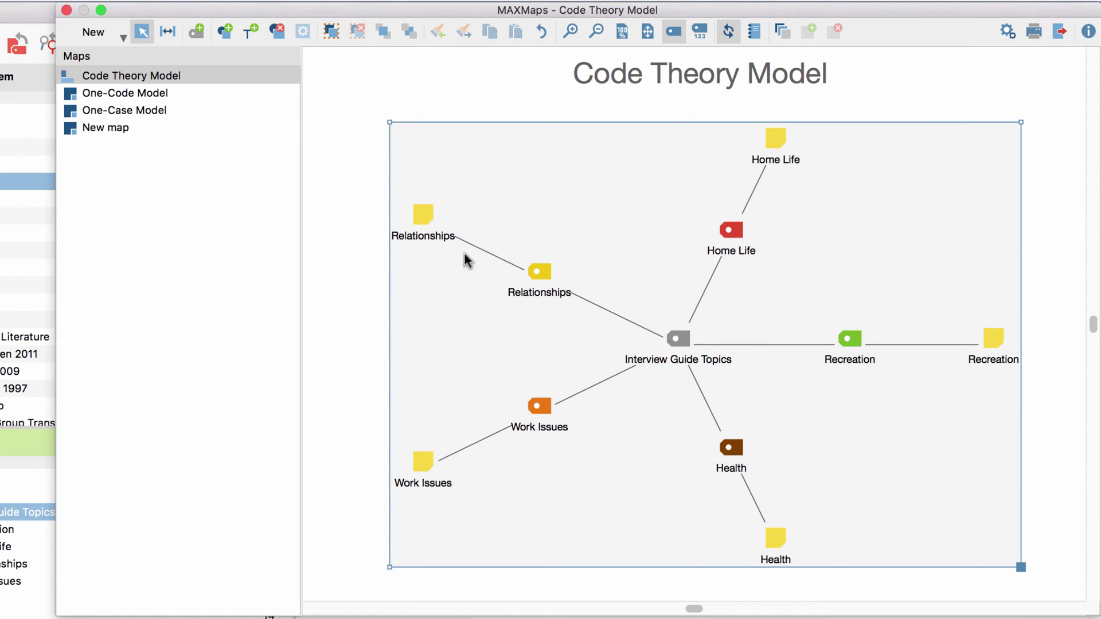
click(367, 261)
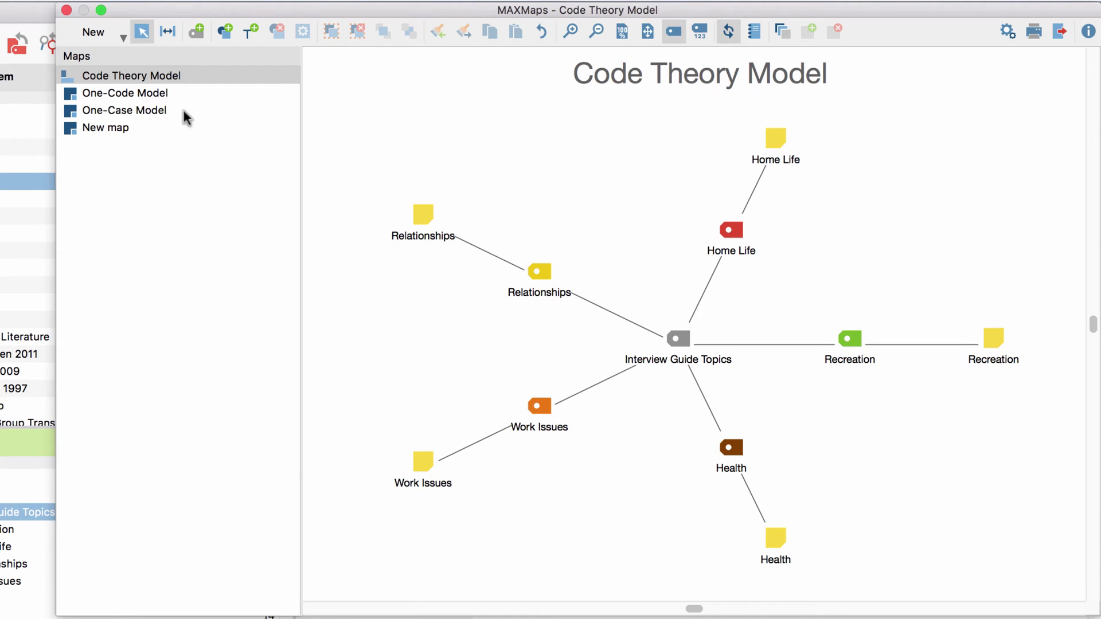
click(122, 38)
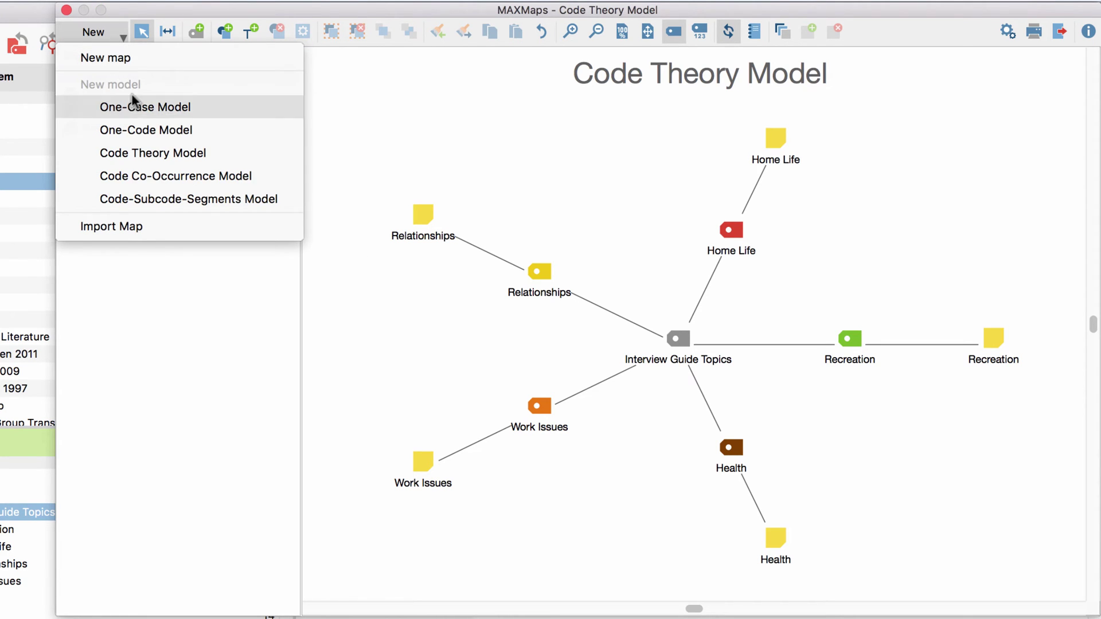
Generate a Code Co-Occurrence Model for Health, adding no further codes and keeping default settings
click(257, 176)
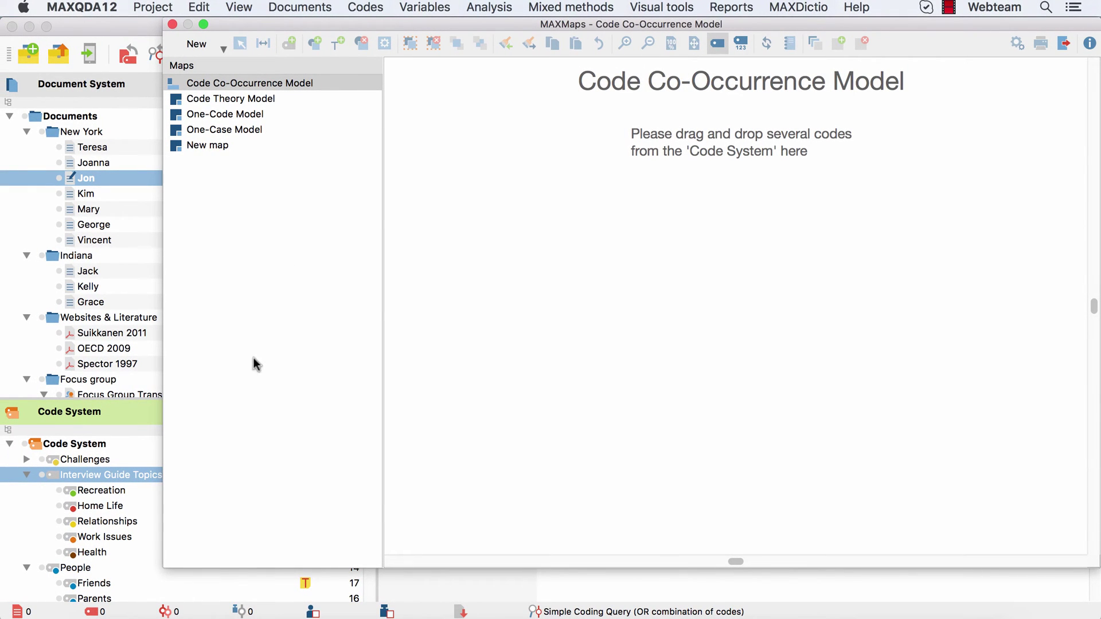
mouse_move(105, 551)
mouse_down()
mouse_move(95, 555)
mouse_move(217, 524)
mouse_move(571, 389)
mouse_move(703, 336)
mouse_move(718, 314)
mouse_up()
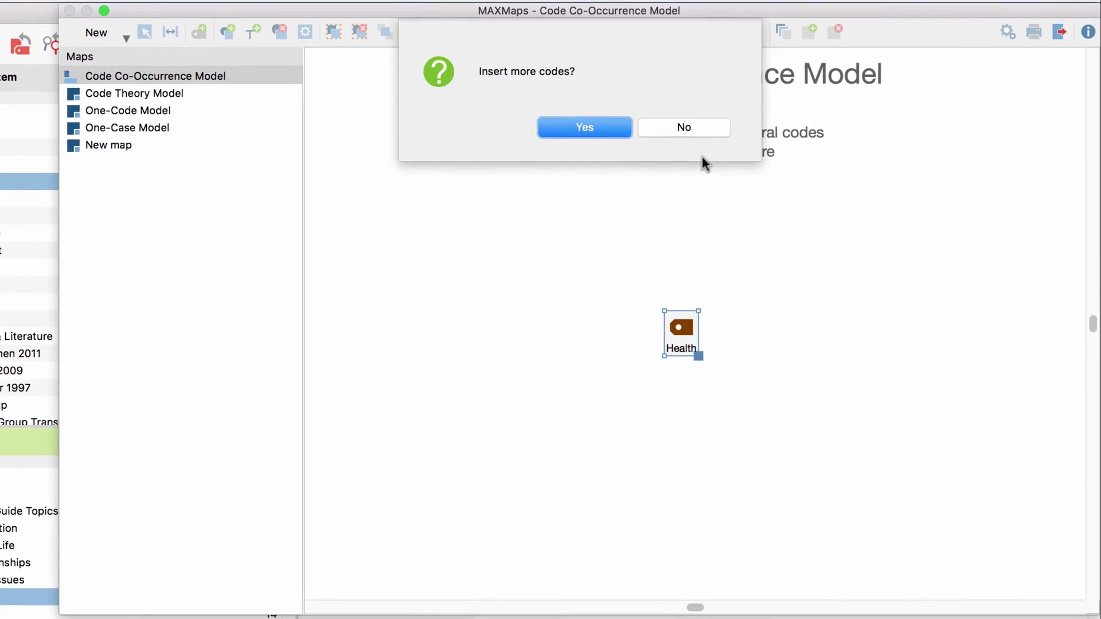
click(697, 130)
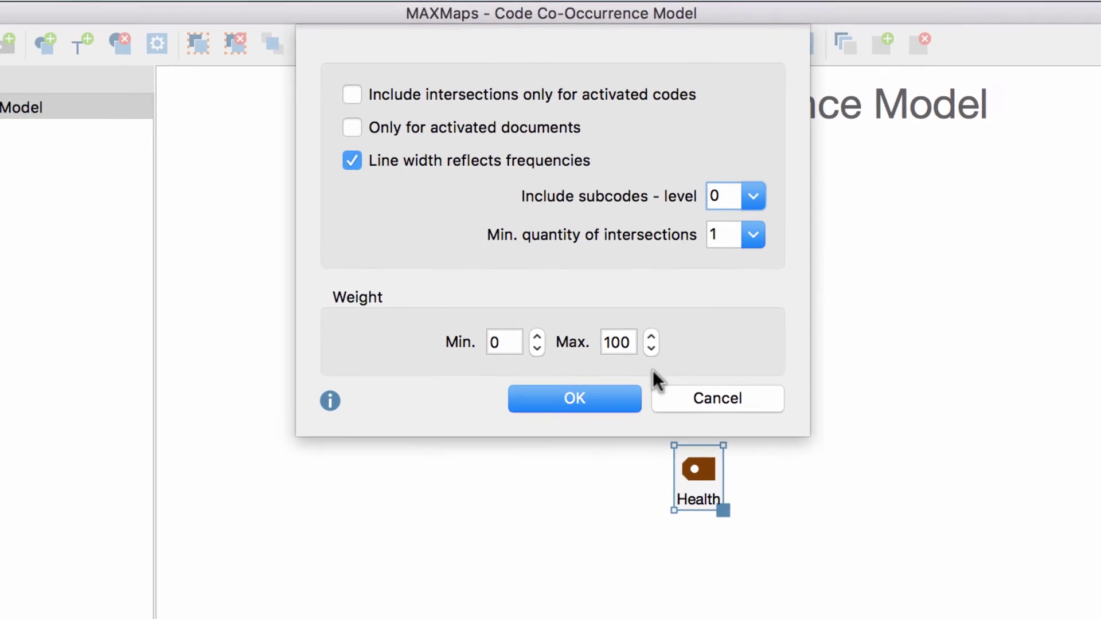
click(614, 309)
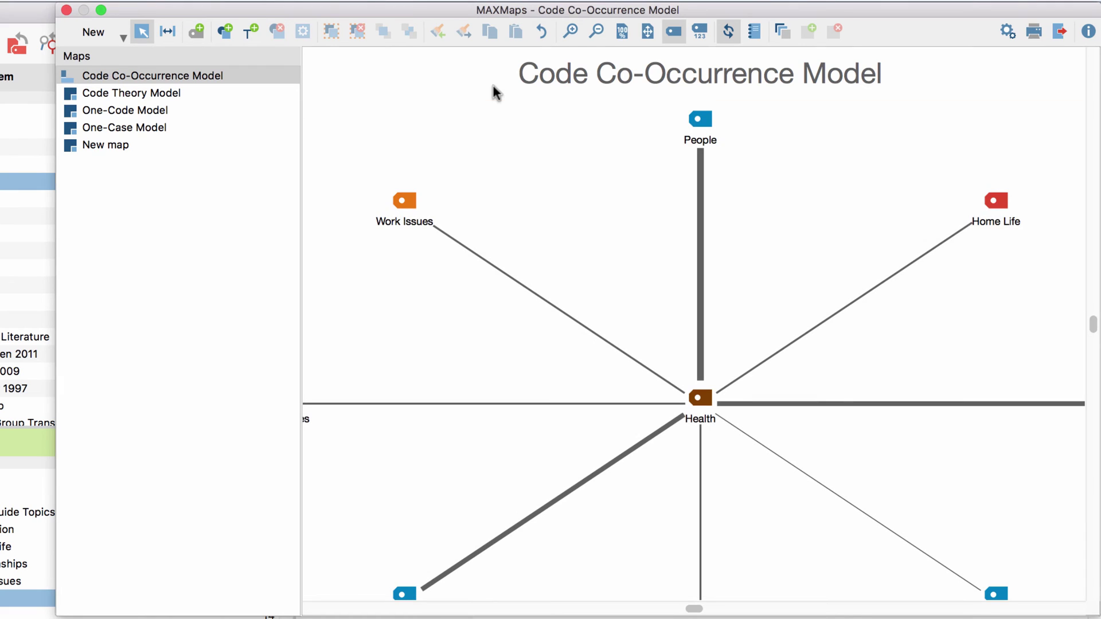
Zoom out and scroll down to bring the whole co-occurrence map into view
click(591, 33)
scroll(586, 58, down, 3)
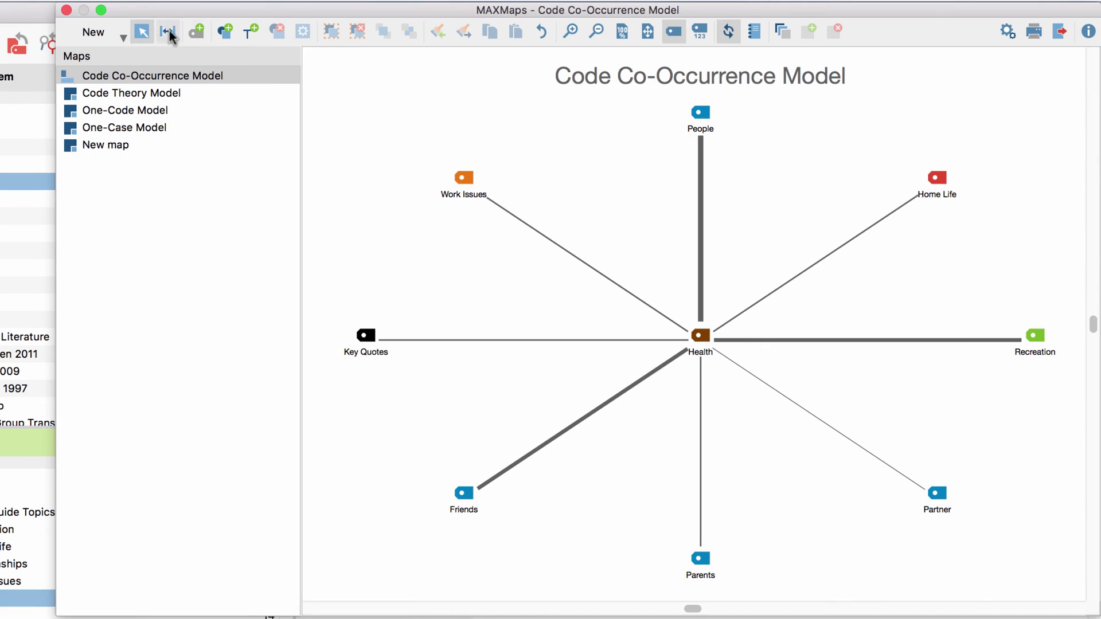
click(124, 36)
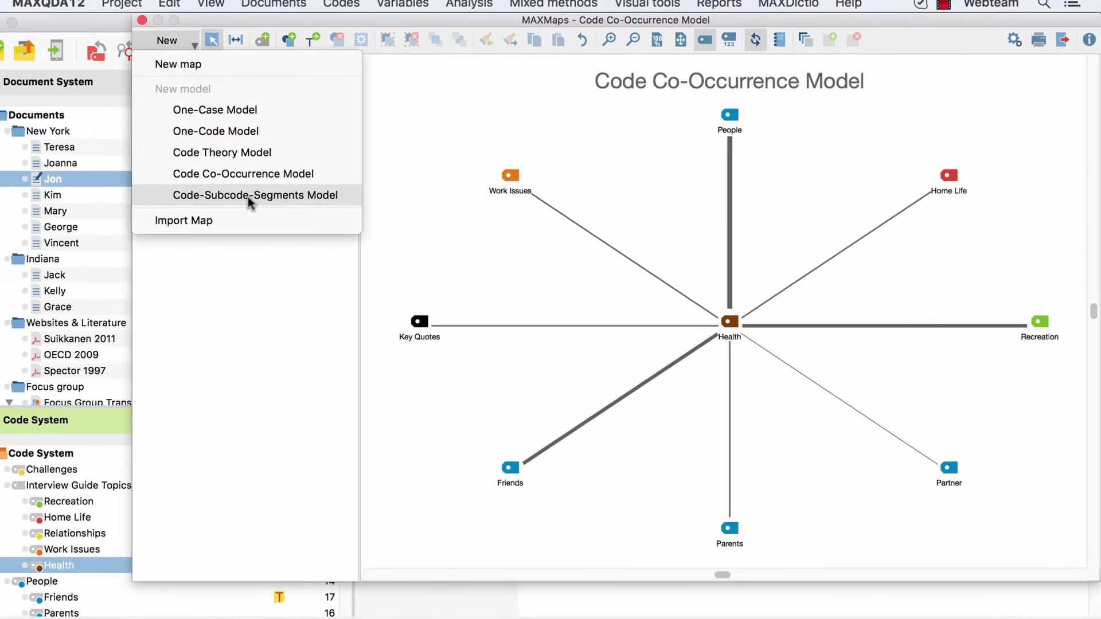
Generate a Code-Subcode-Segments Model for Interview Guide Topics and confirm its segment options
click(249, 198)
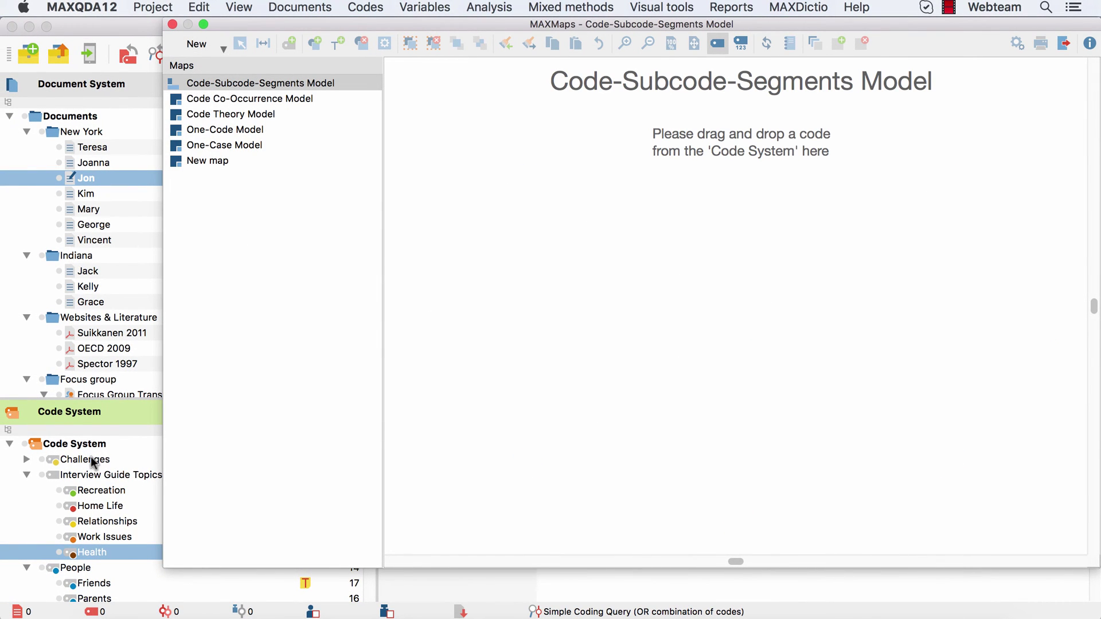
click(91, 476)
drag(91, 478, 730, 310)
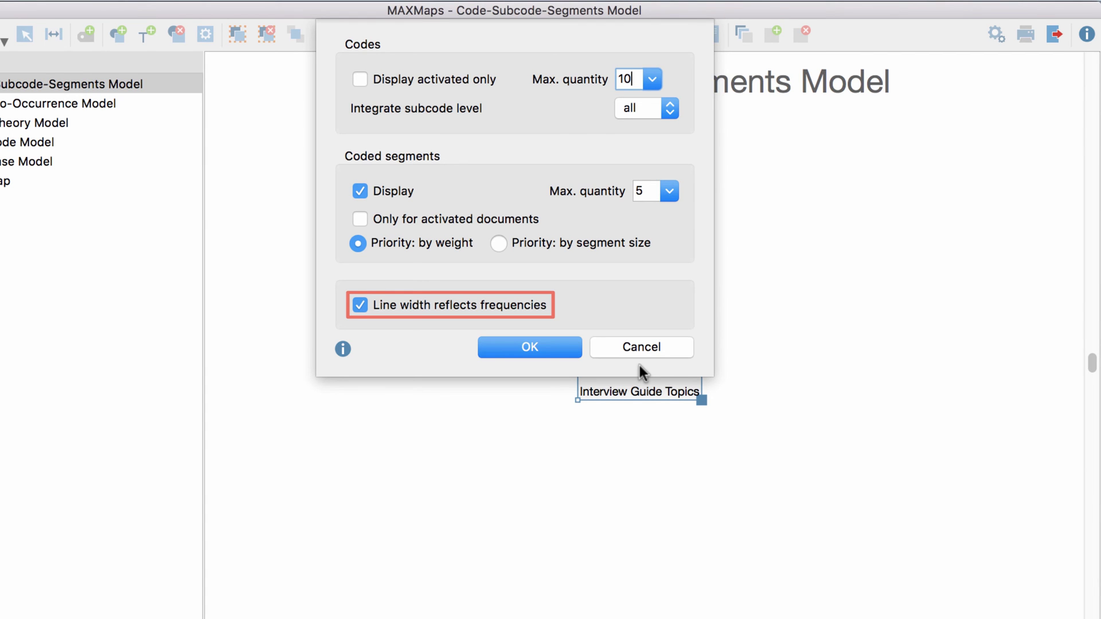
key(Return)
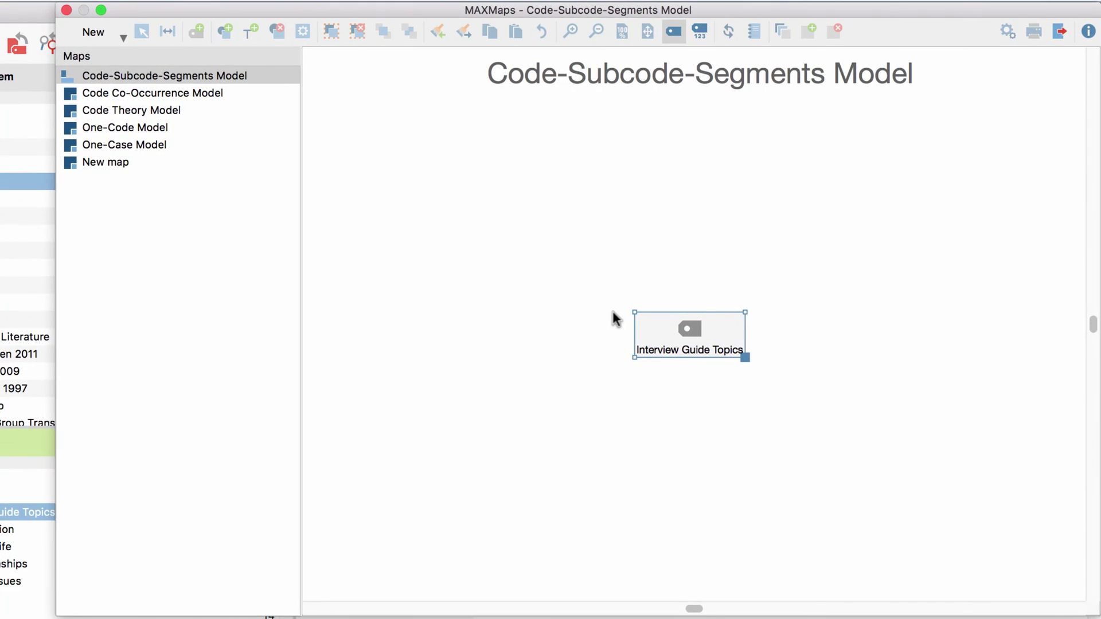
click(412, 340)
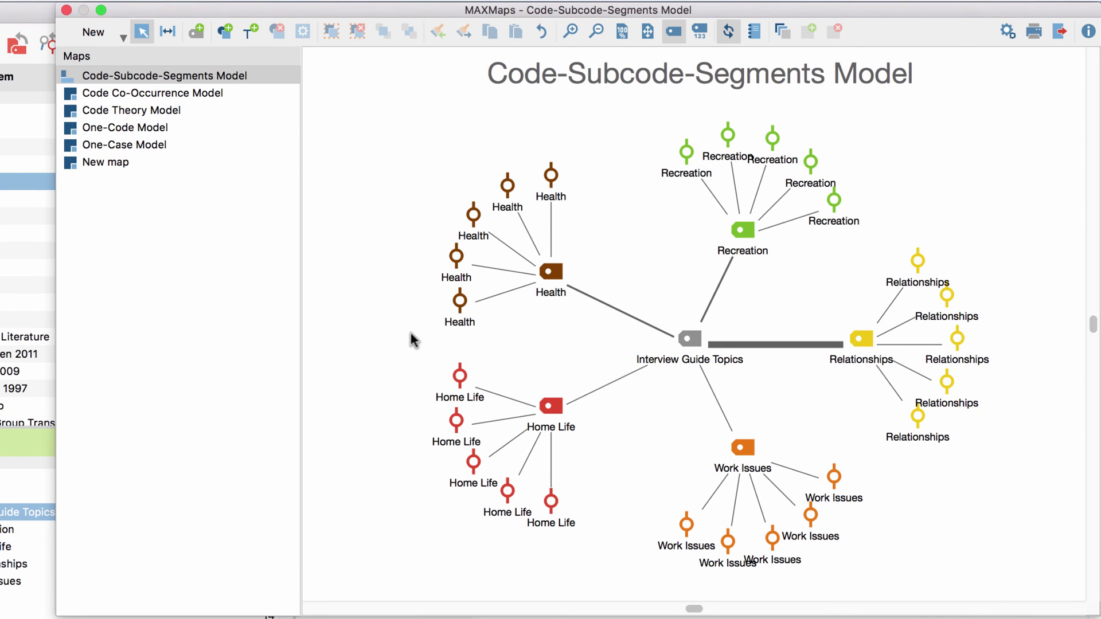